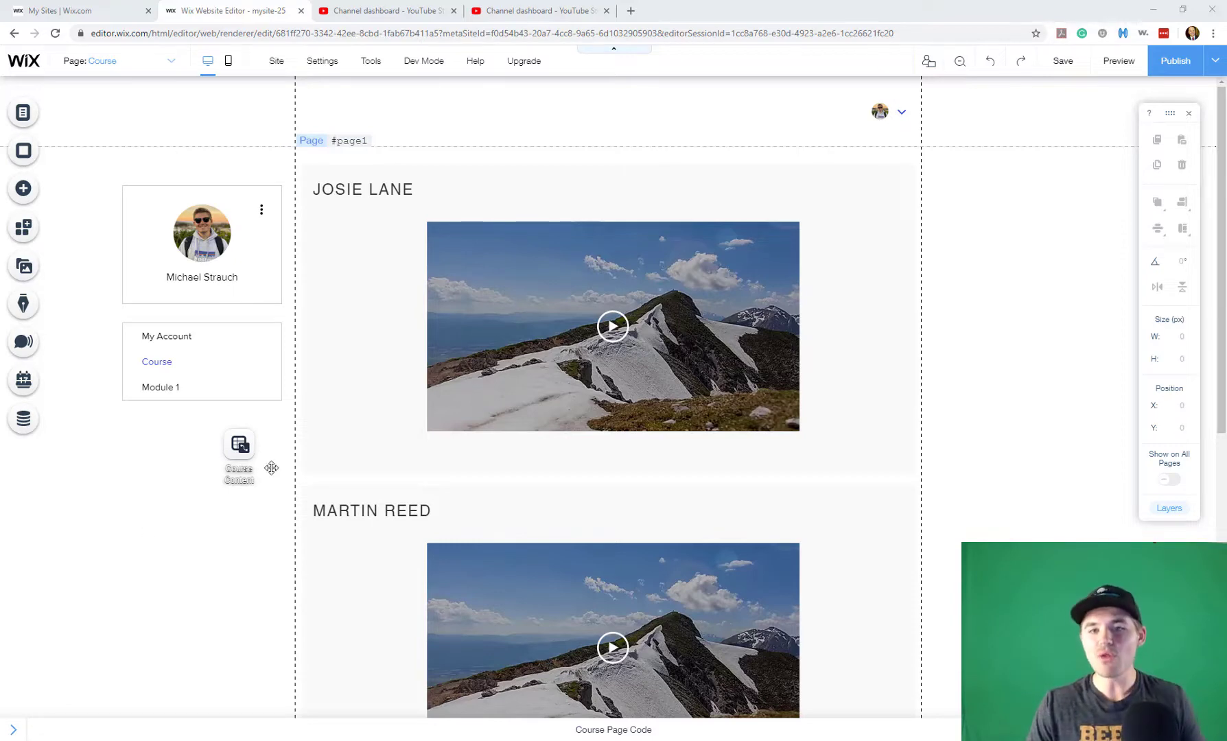
Move the video repeater down about 44 px to free space above it, then deselect it.
drag(327, 365, 329, 396)
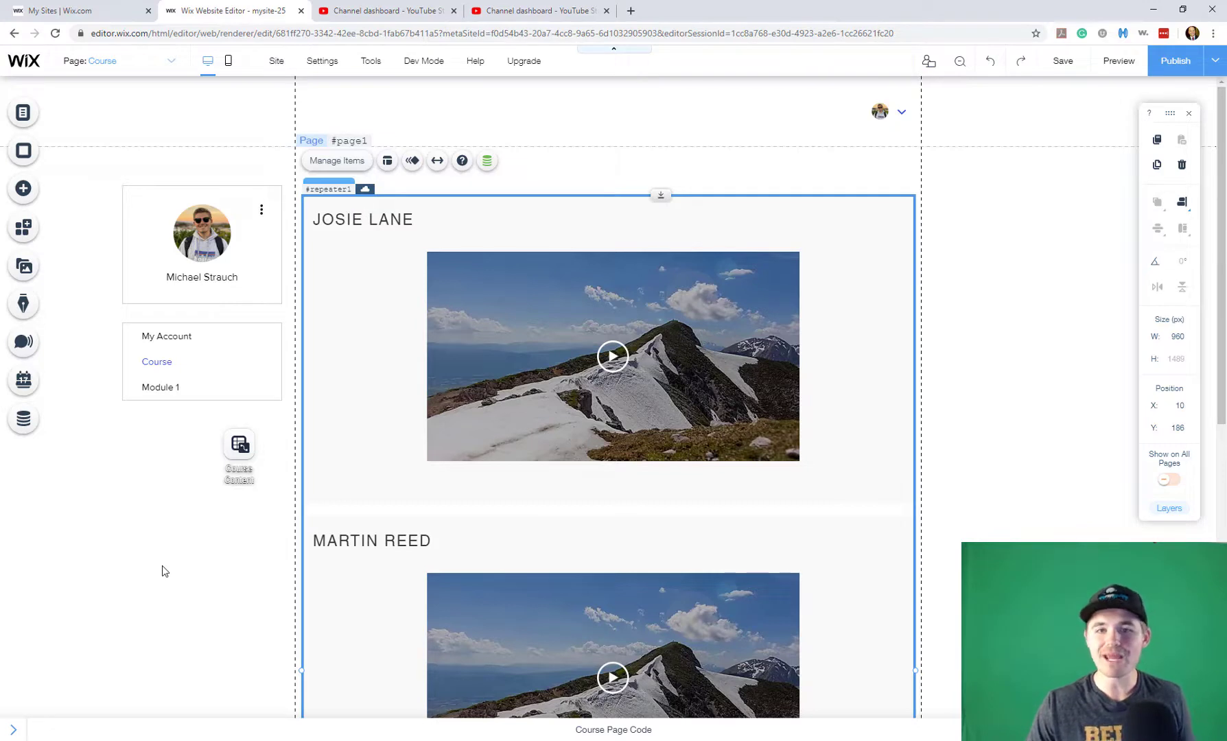
click(162, 566)
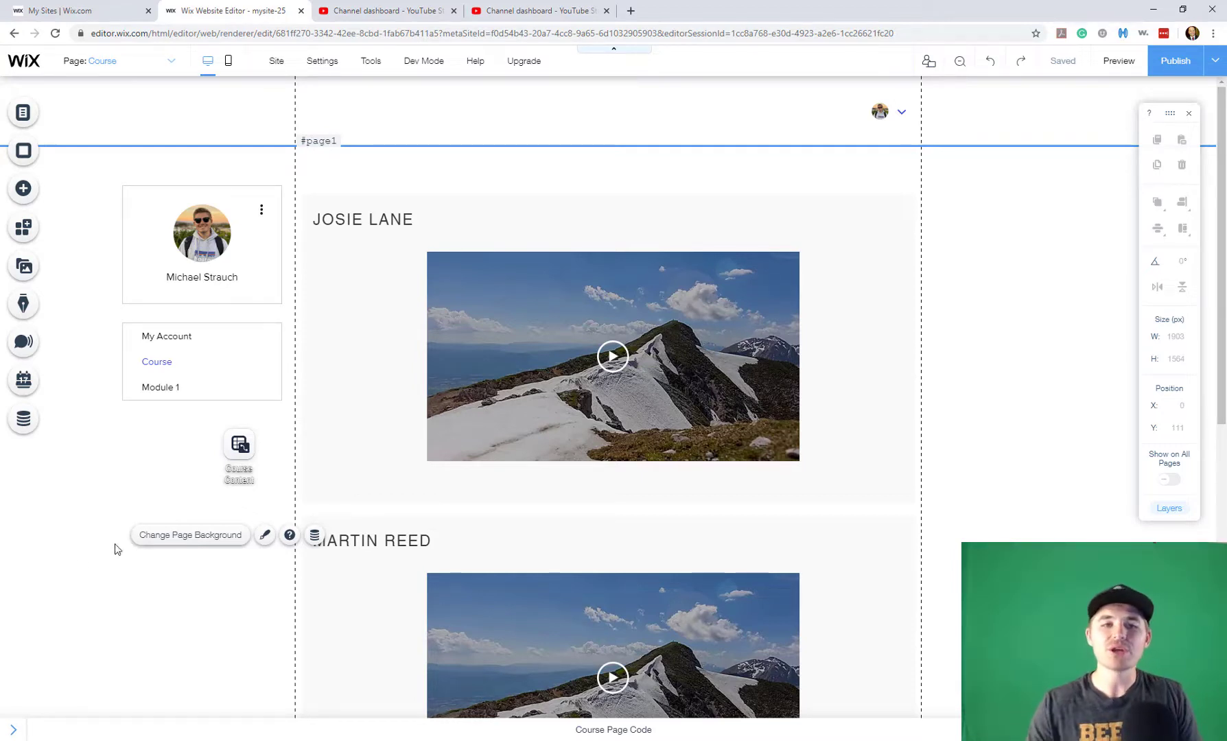
Add a themed button above the repeater at the top-left and paste a duplicate of it.
click(24, 190)
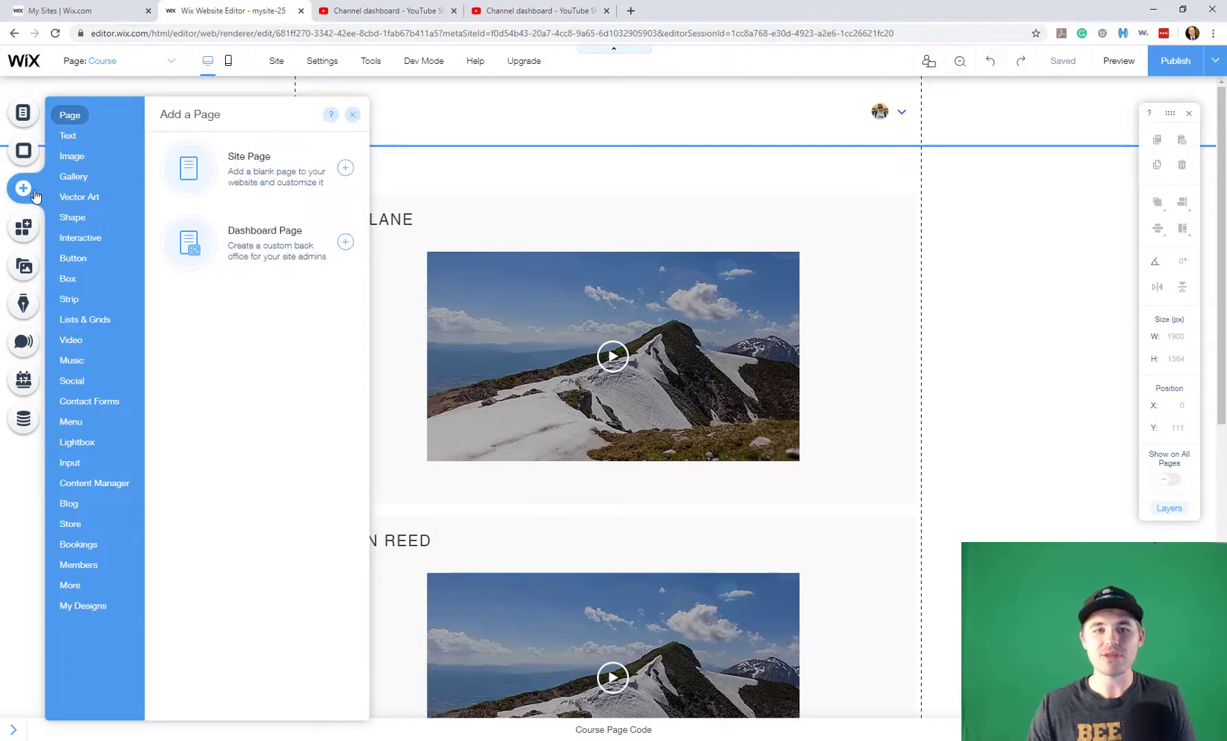
mouse_move(74, 261)
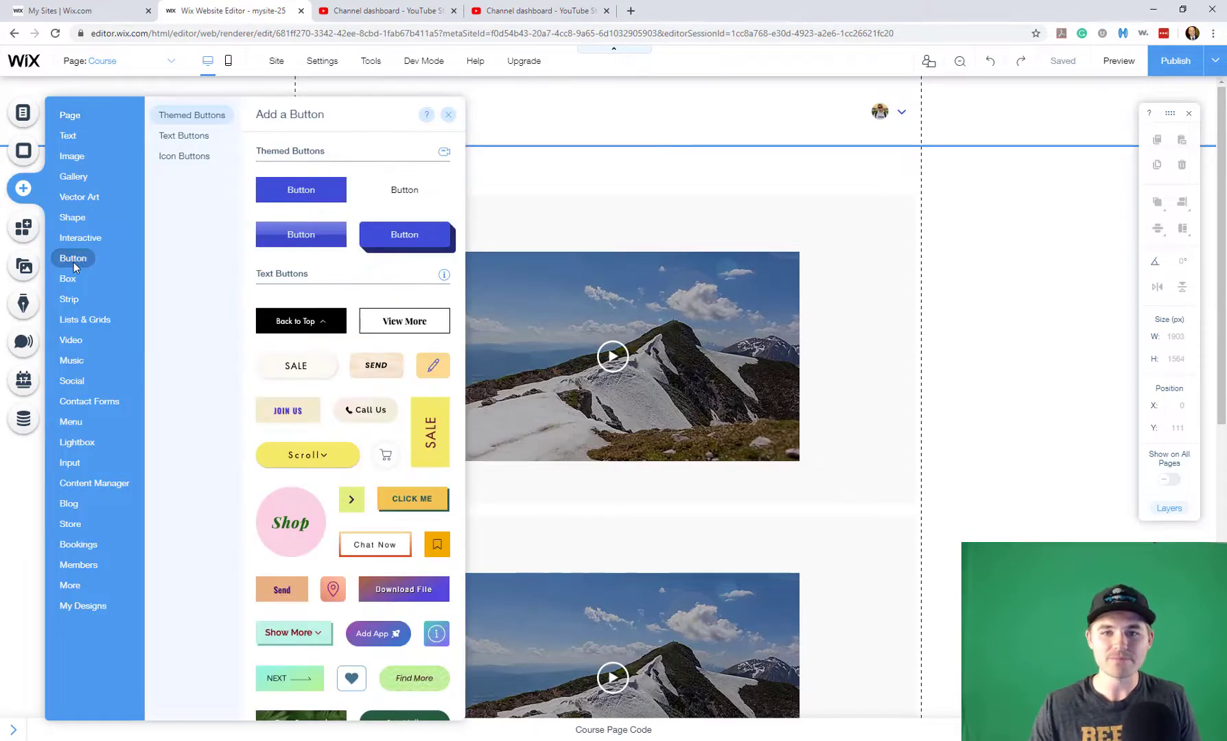
click(269, 197)
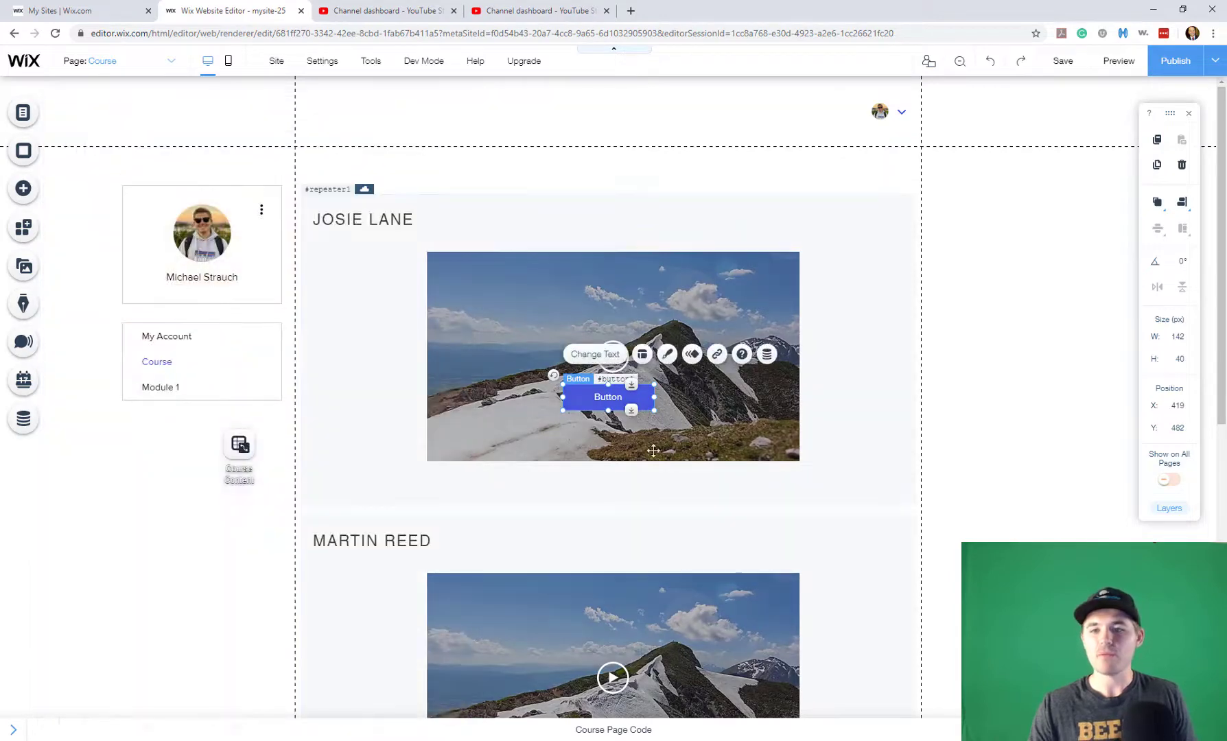
drag(561, 382, 864, 168)
key(ctrl+c)
key(ctrl+v)
Label the left button 'Previous' and the right button 'Next', then save the site.
click(363, 169)
click(334, 122)
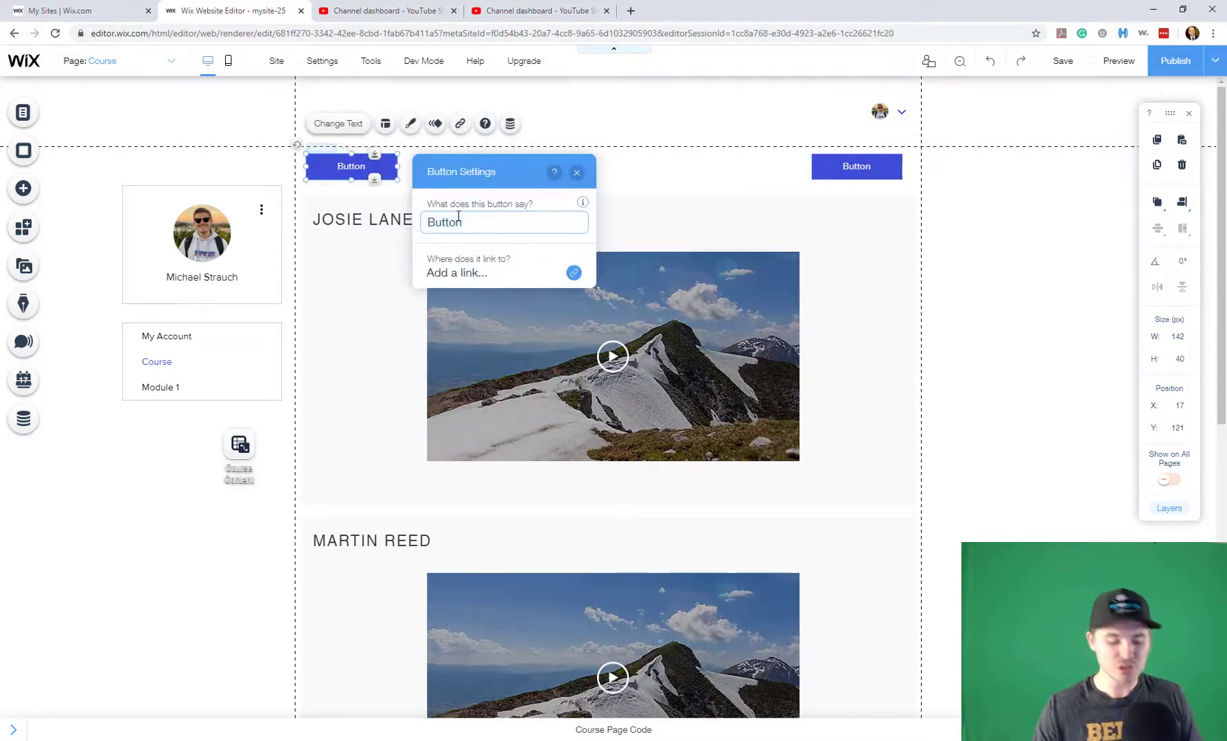
text(Pe)
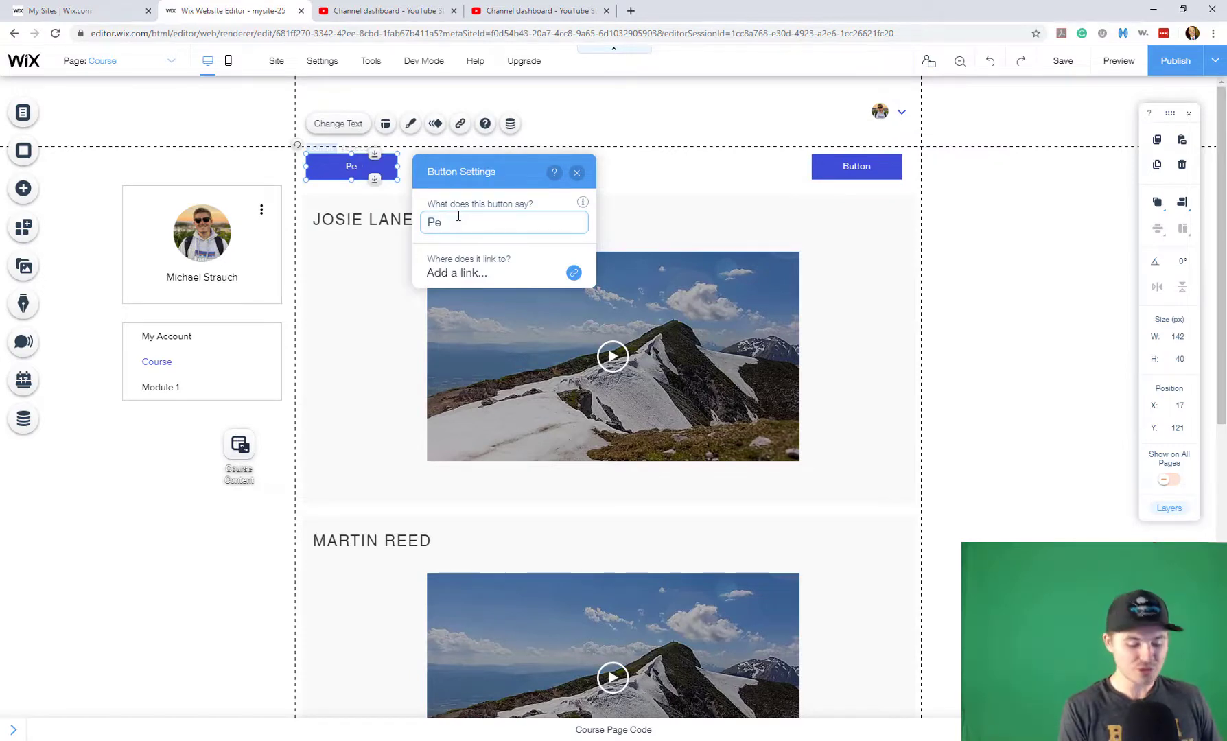
text(evious)
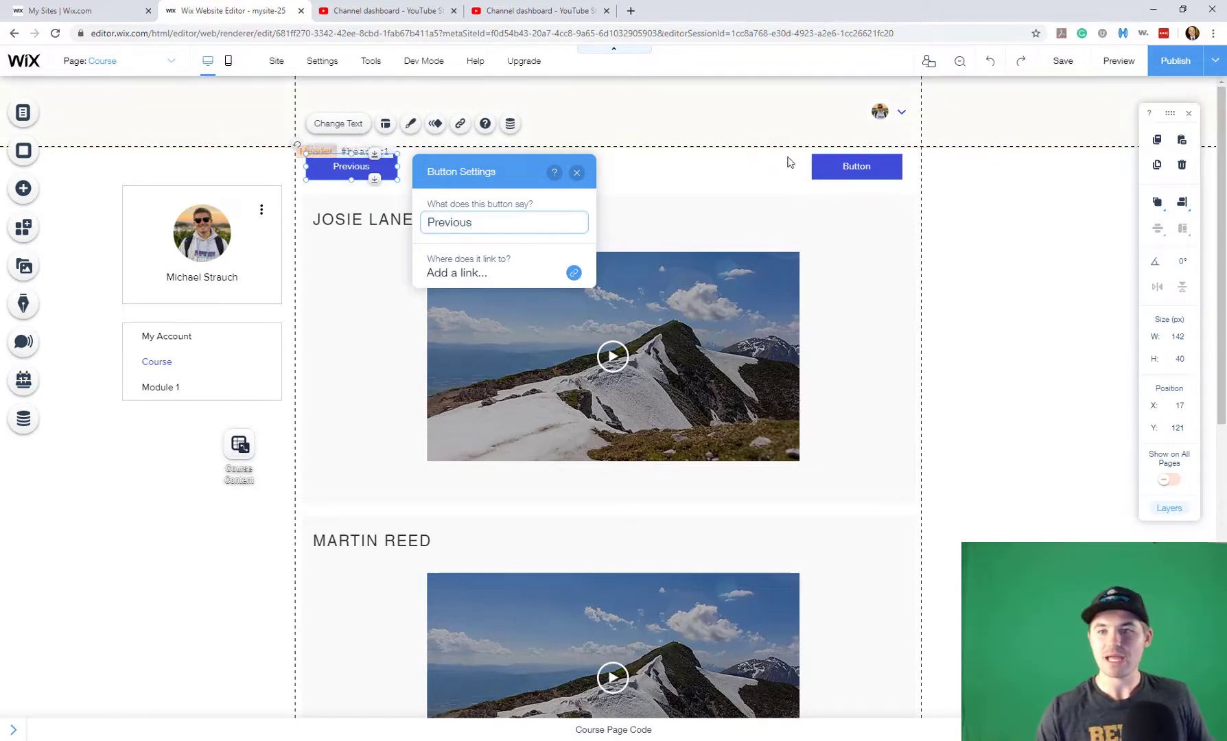
click(577, 172)
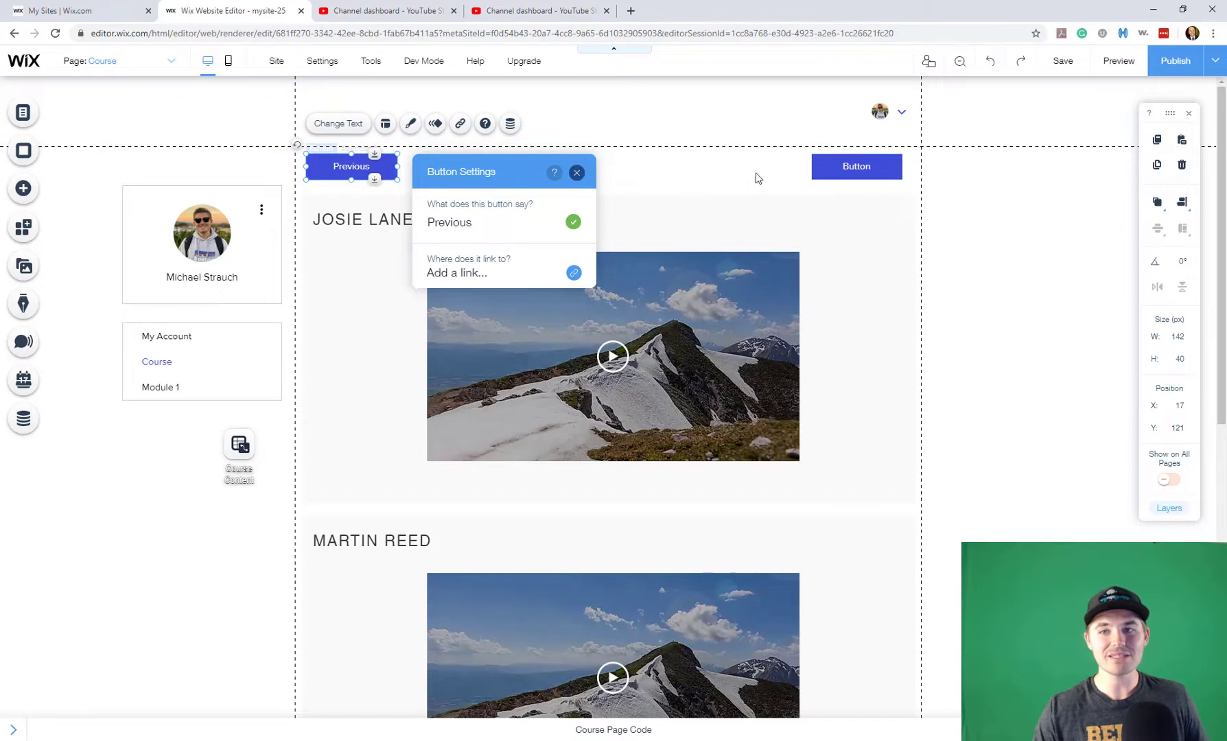
click(830, 171)
double_click(841, 166)
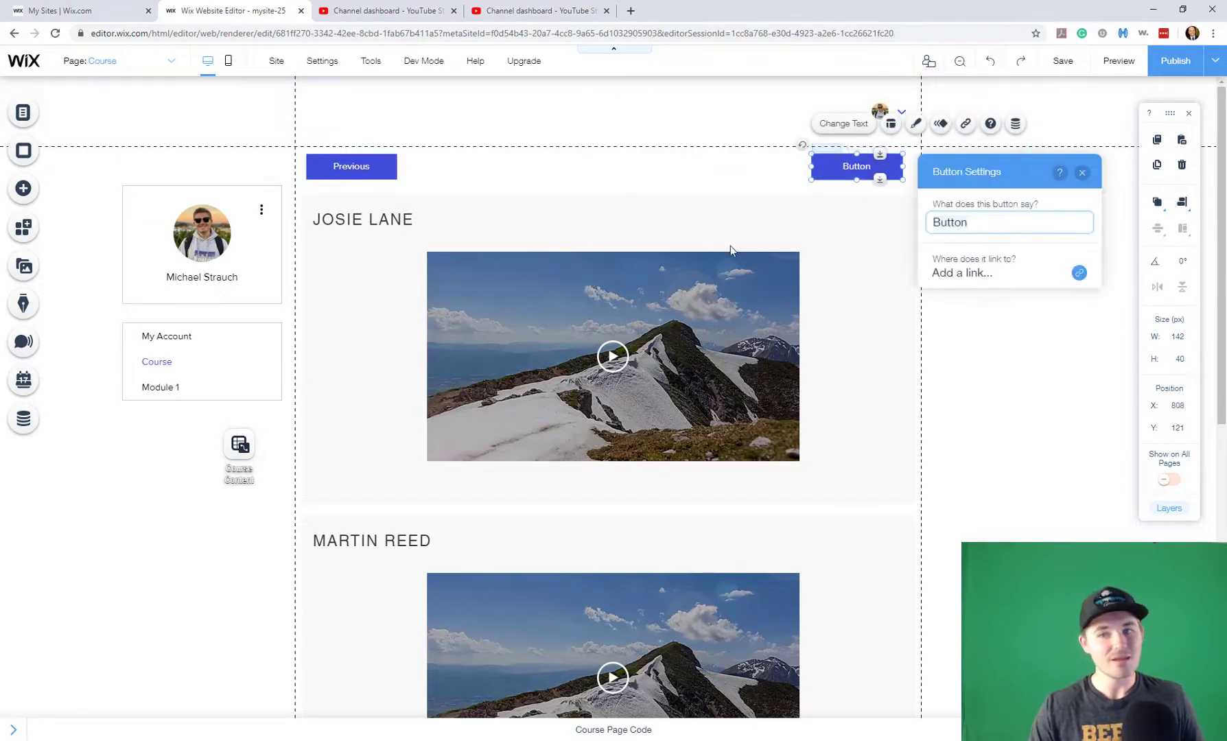
text(Nex6)
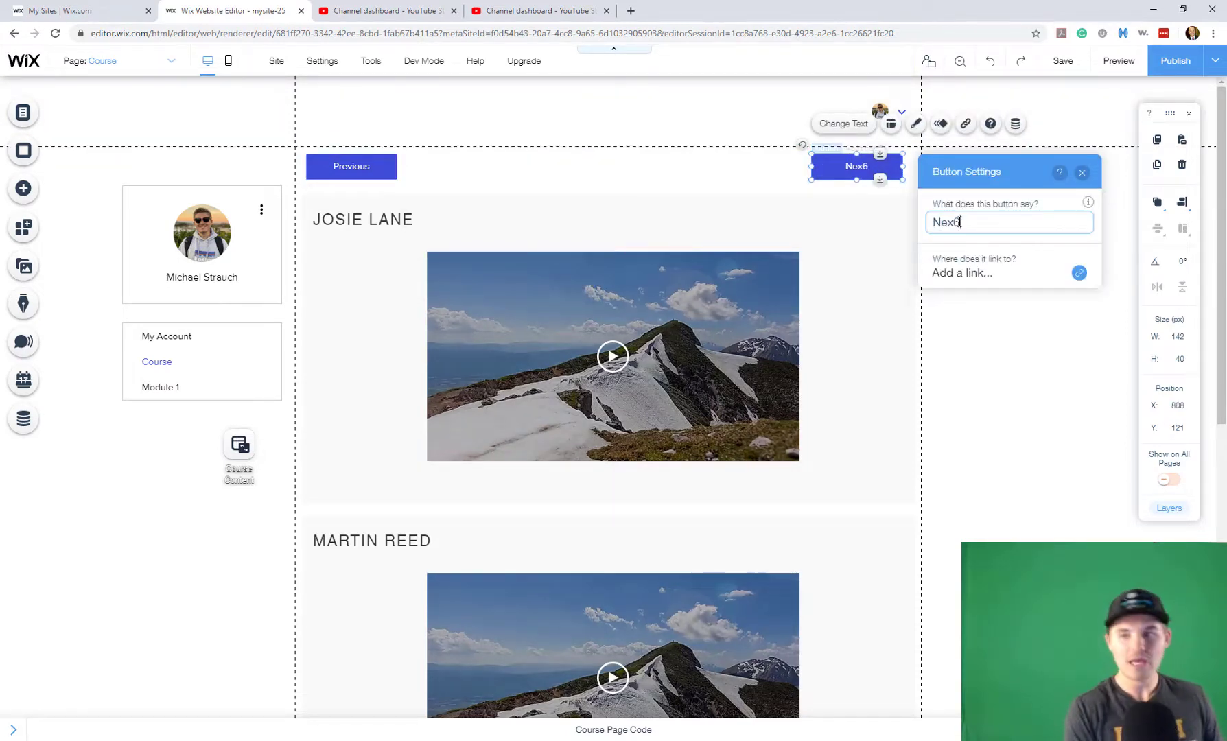
key(BackSpace)
text(t)
click(700, 187)
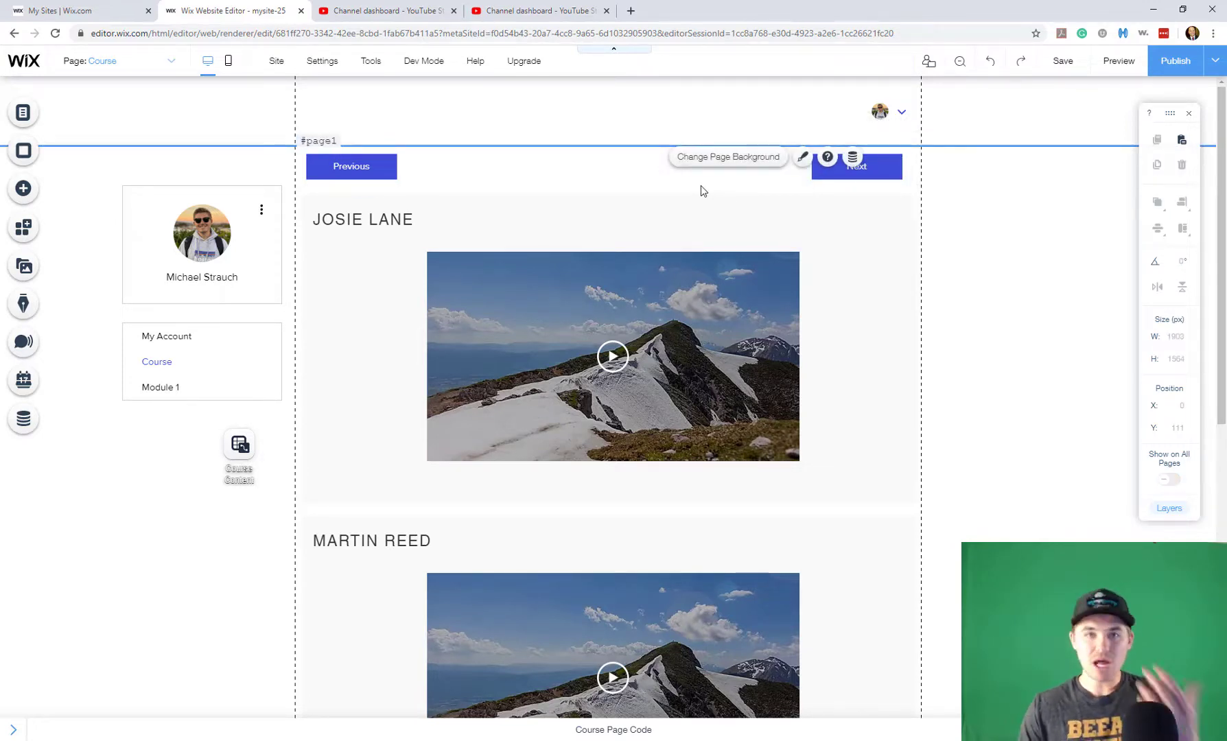
key(ctrl+s)
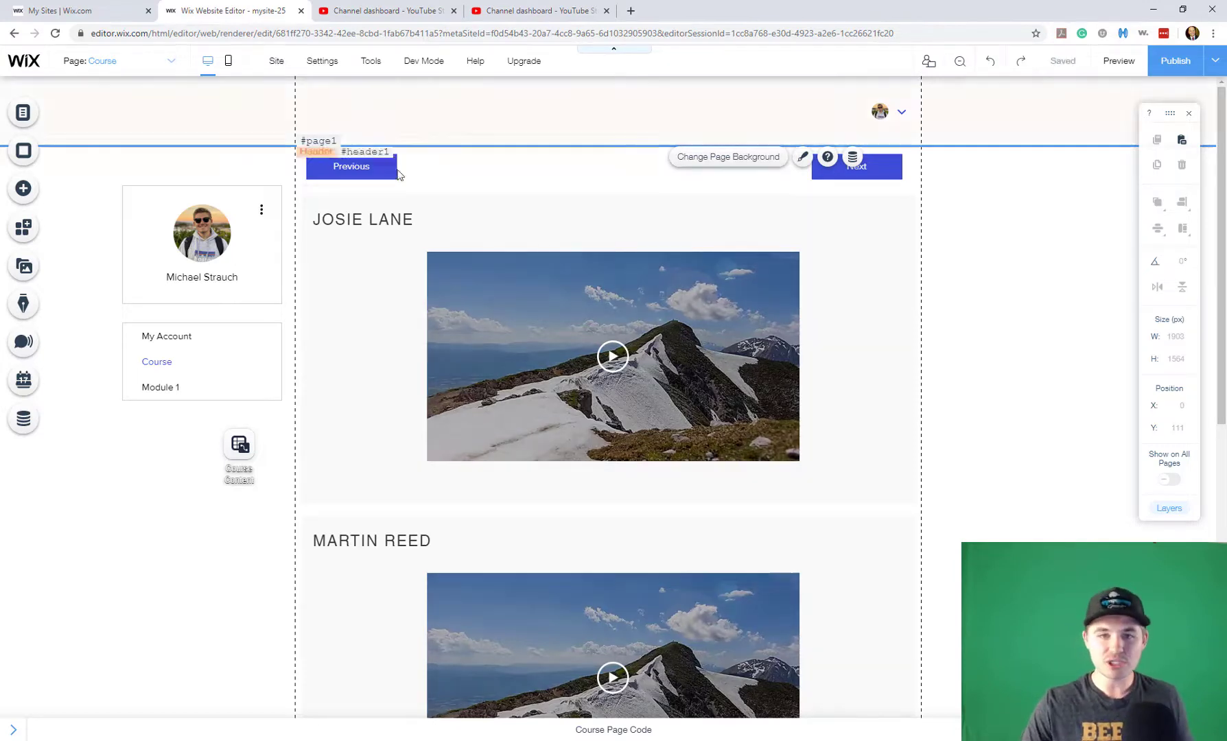
Use Connect to Data so the Previous button's click action goes to the Previous item.
click(341, 163)
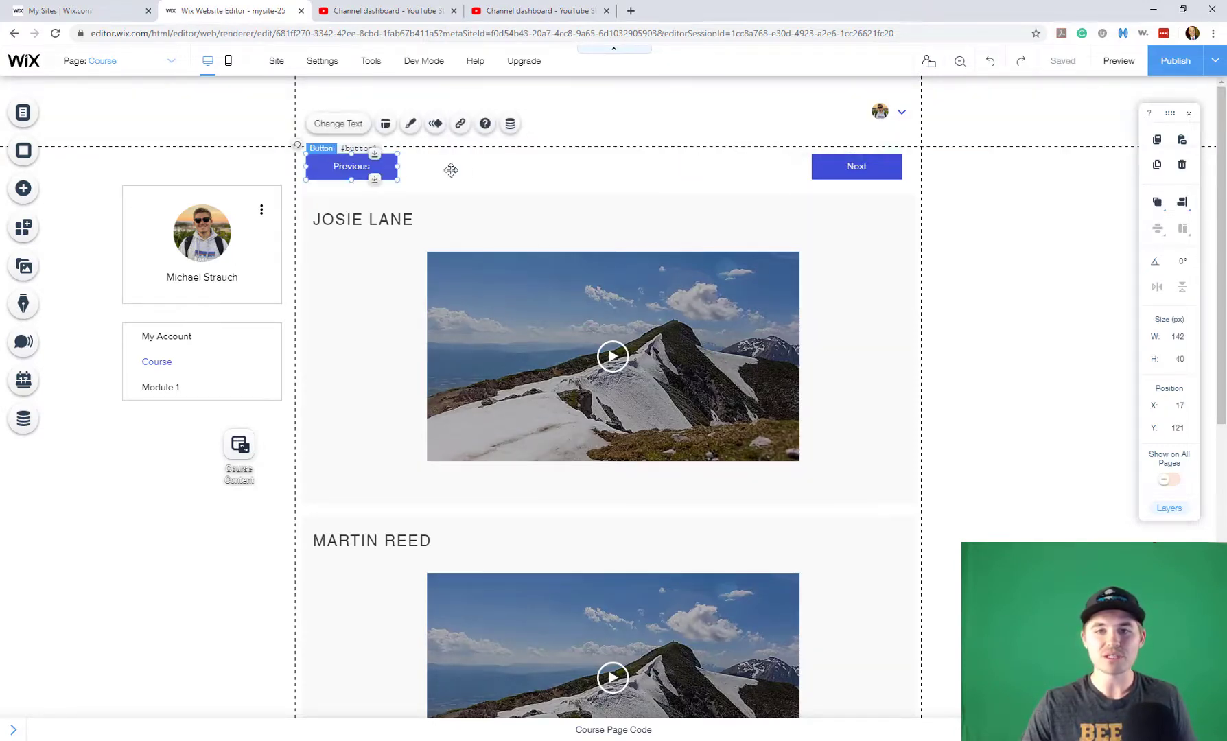
click(510, 126)
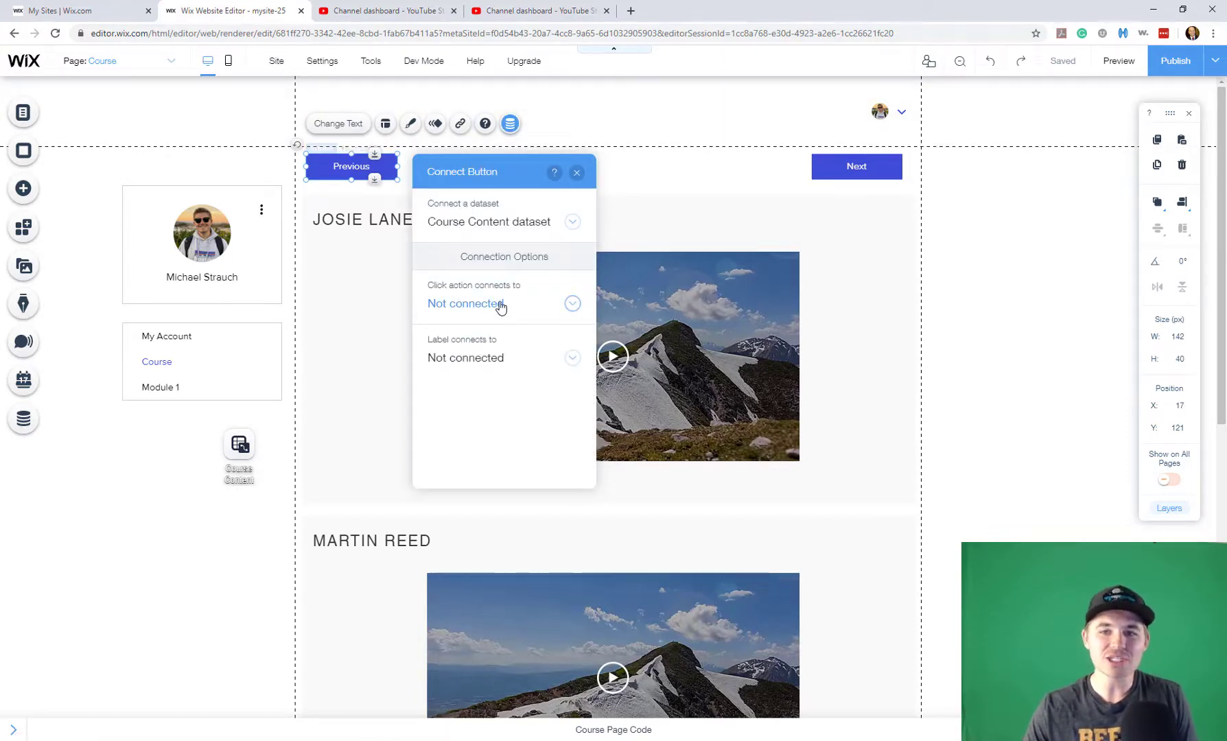
click(500, 307)
scroll(491, 389, down, 1)
scroll(491, 389, down, 2)
scroll(490, 386, up, 2)
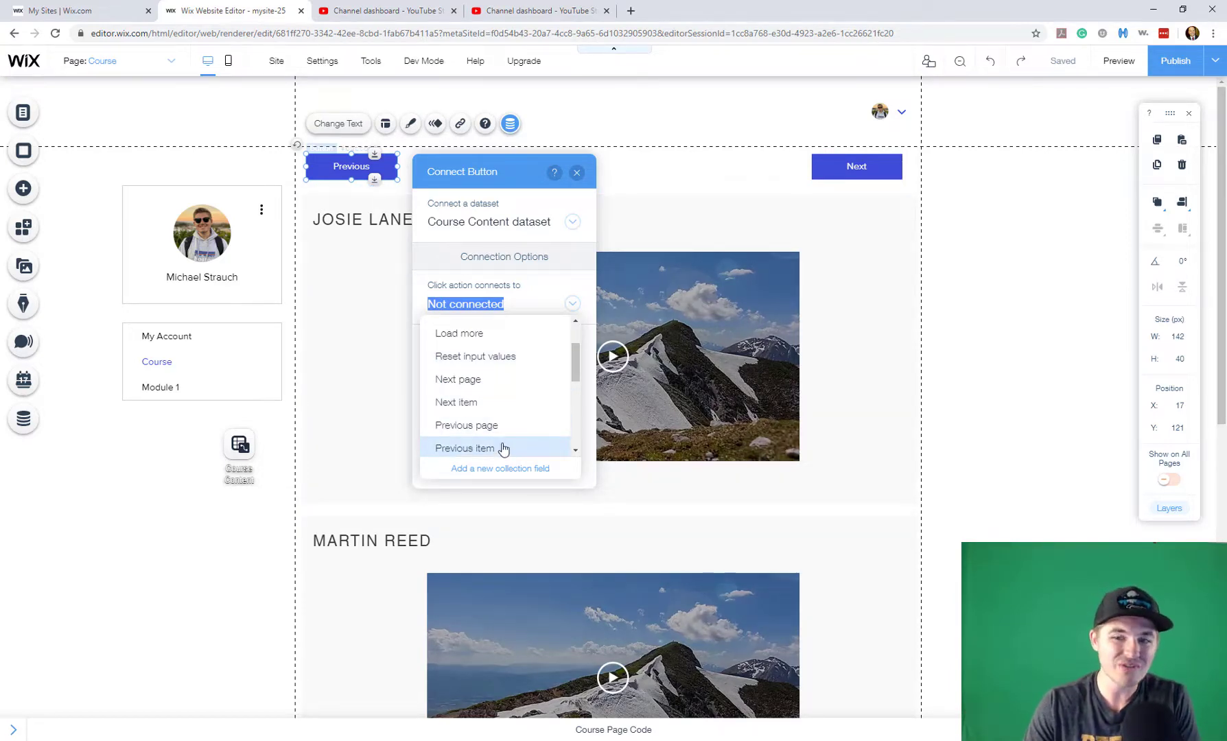
click(503, 449)
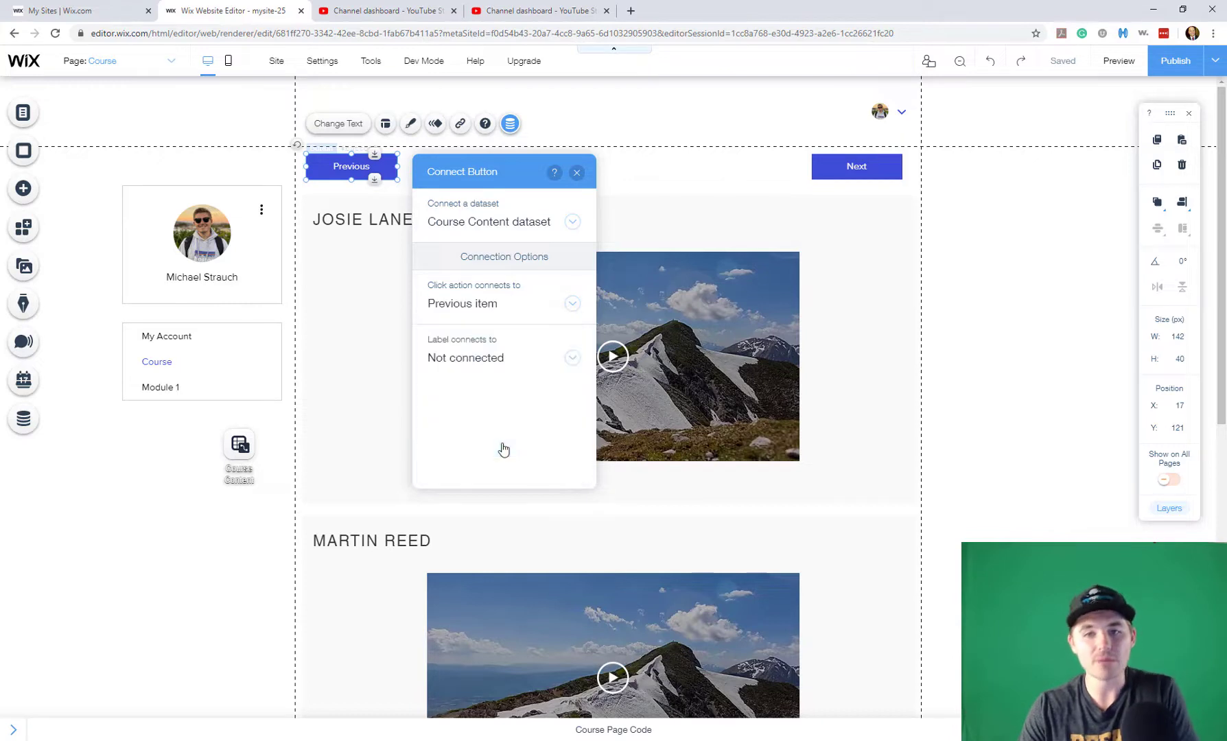
click(578, 175)
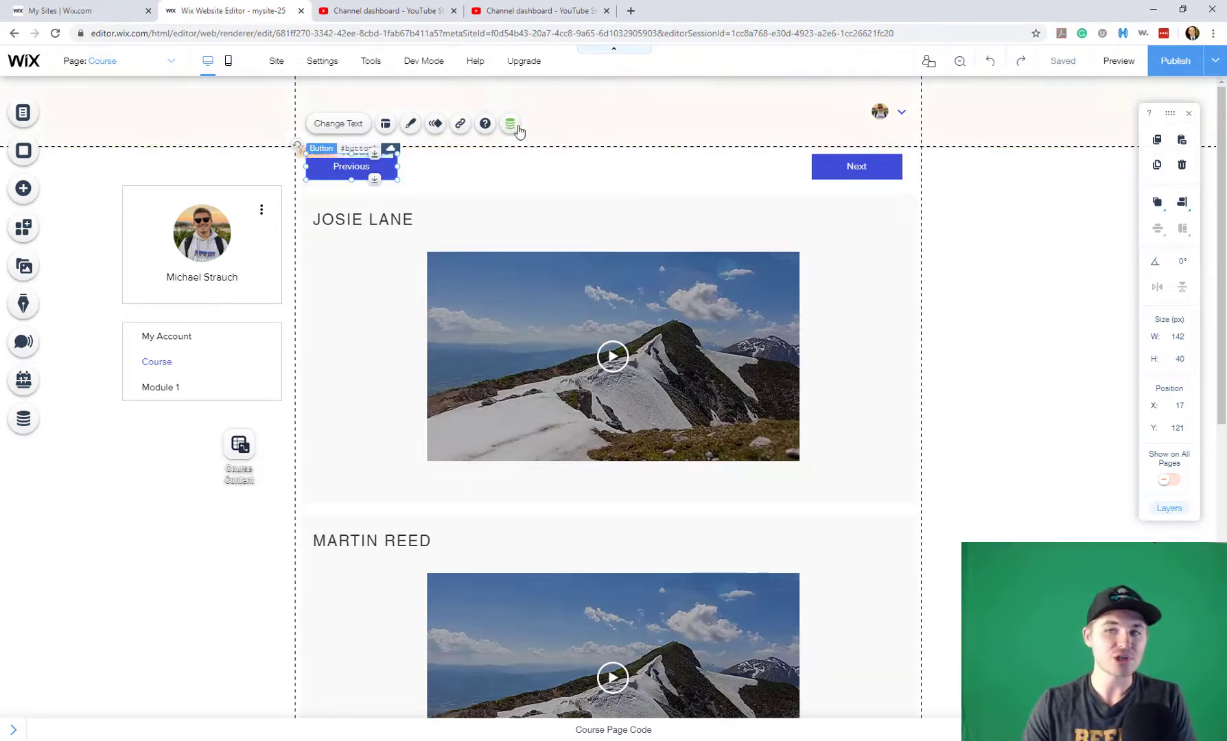
Use Connect to Data so the Next button's click action goes to the Next item.
click(859, 170)
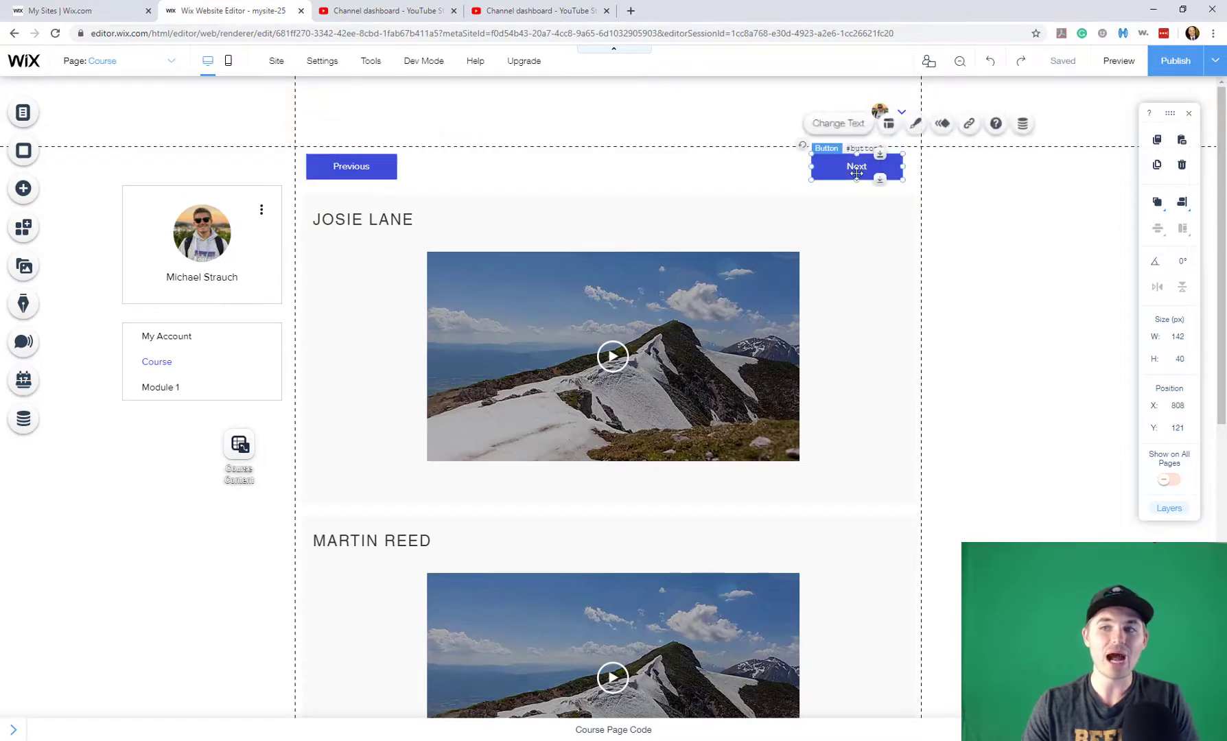
click(1016, 124)
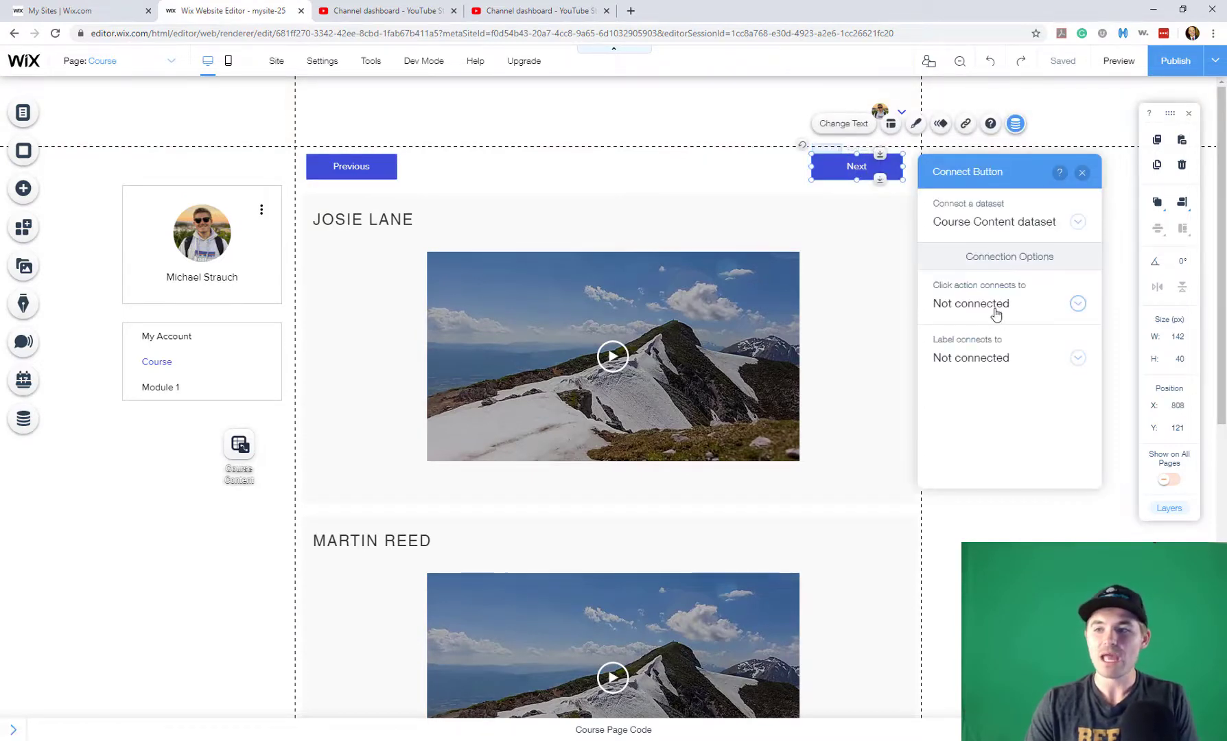
click(995, 309)
scroll(993, 390, down, 1)
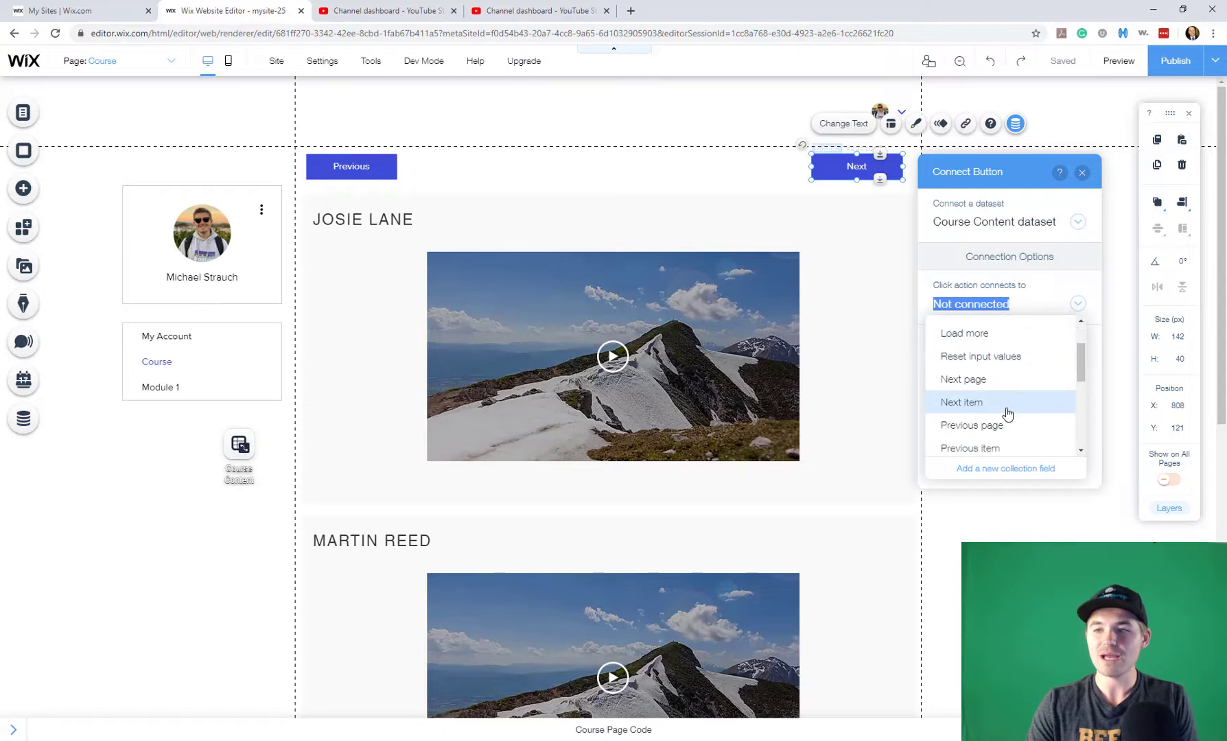
click(1003, 409)
click(1082, 173)
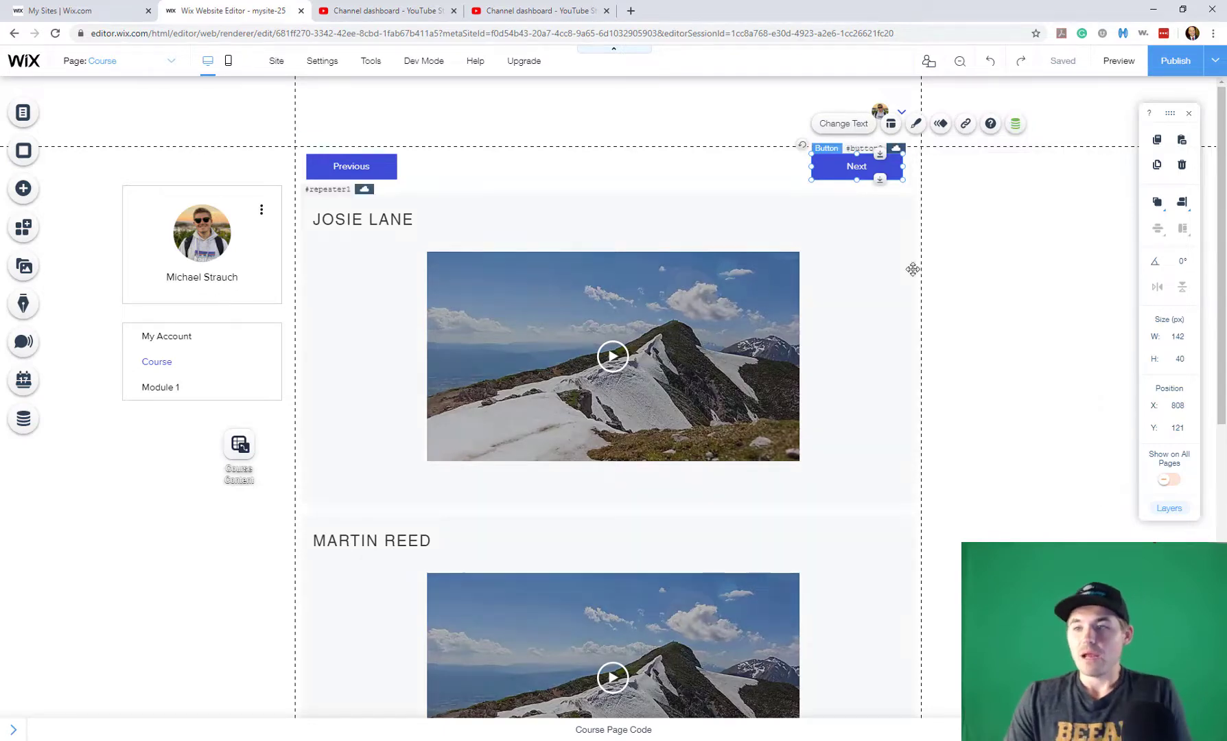
click(934, 292)
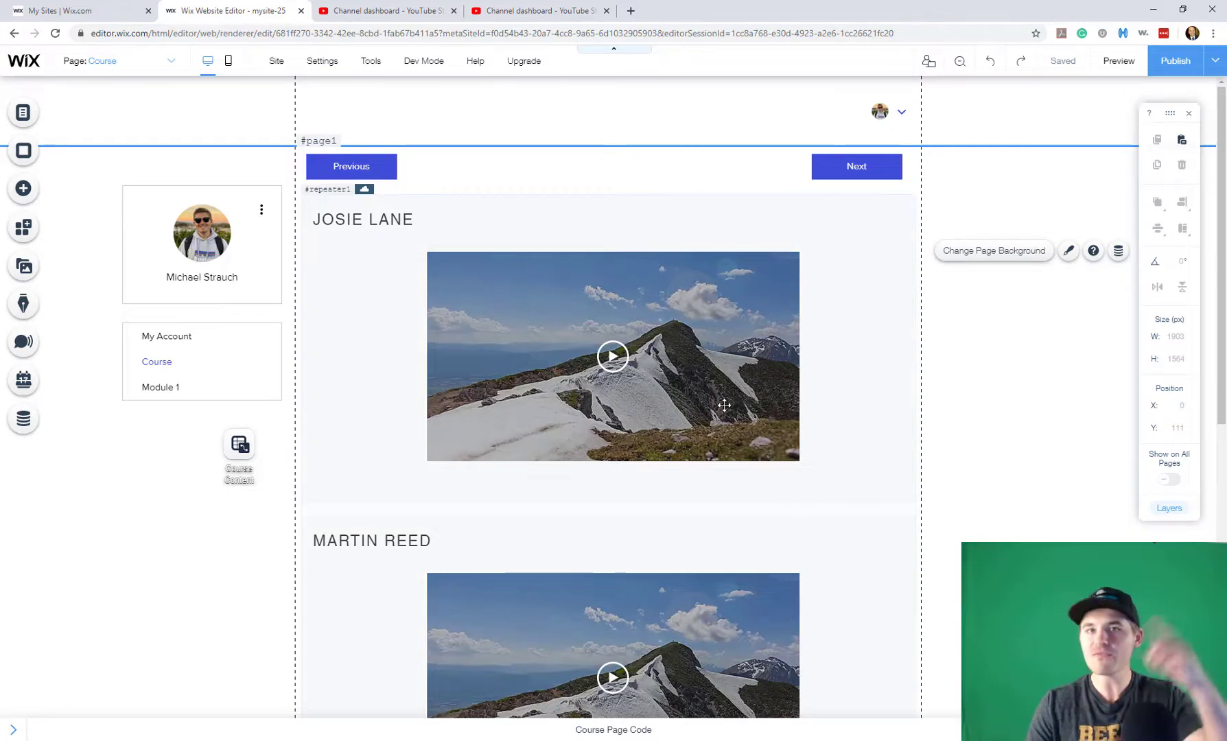
scroll(731, 418, down, 3)
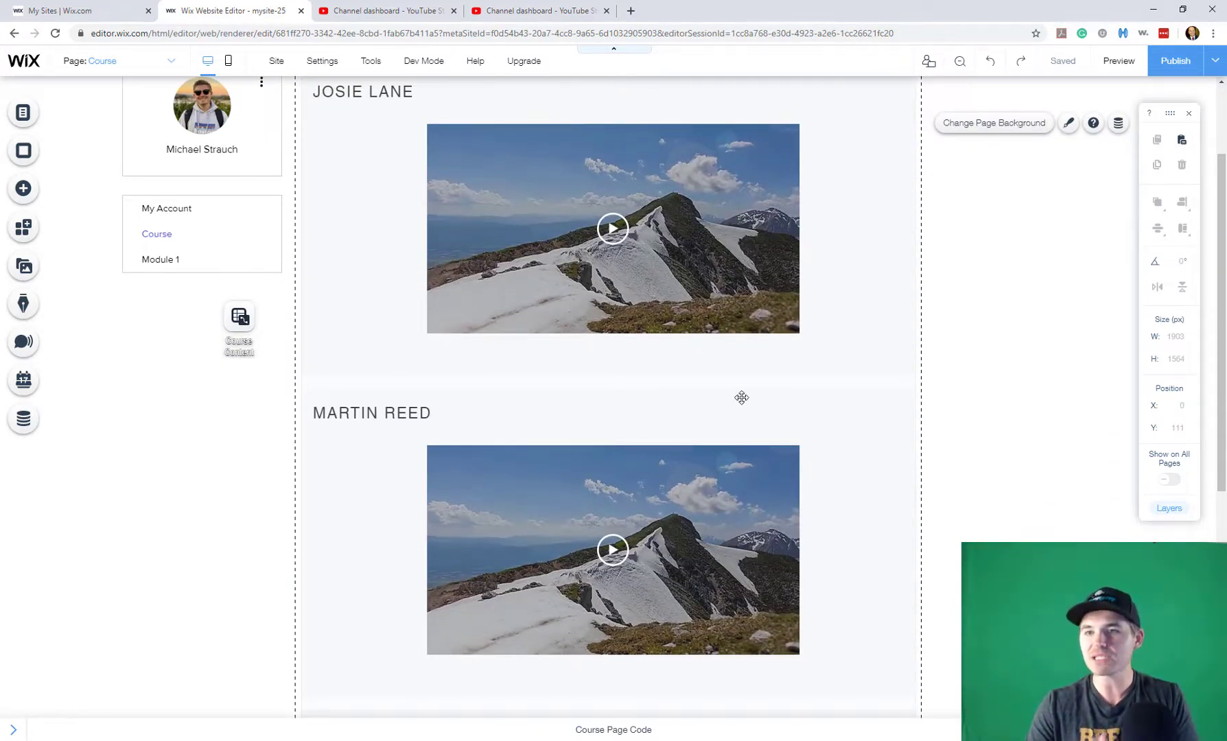
scroll(742, 398, down, 4)
scroll(731, 396, up, 6)
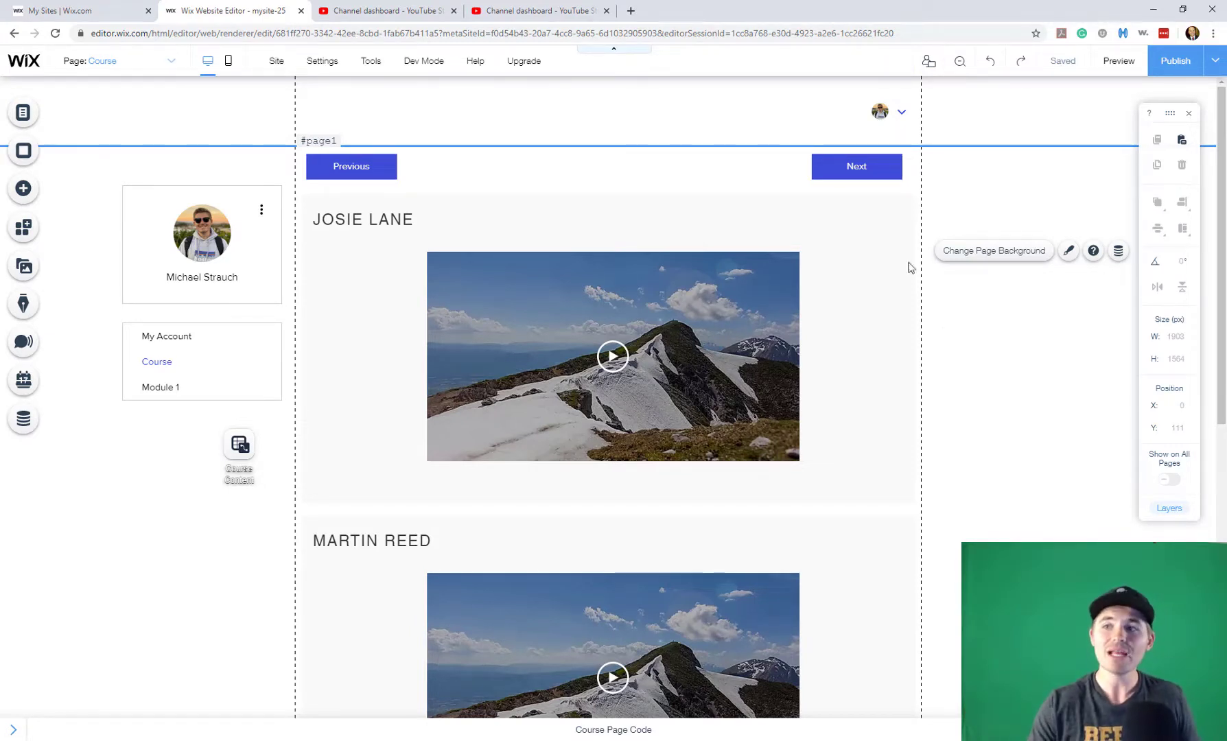
Preview the site and click Next to test the dataset navigation.
click(1110, 69)
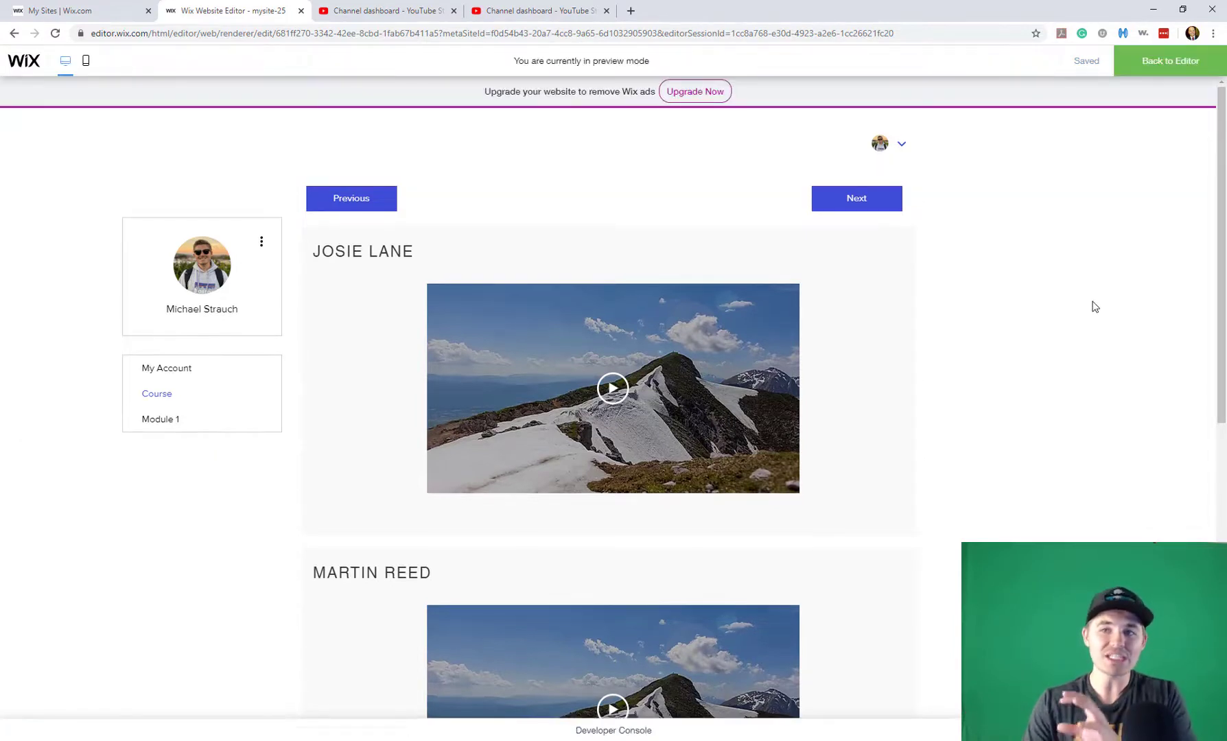
click(866, 208)
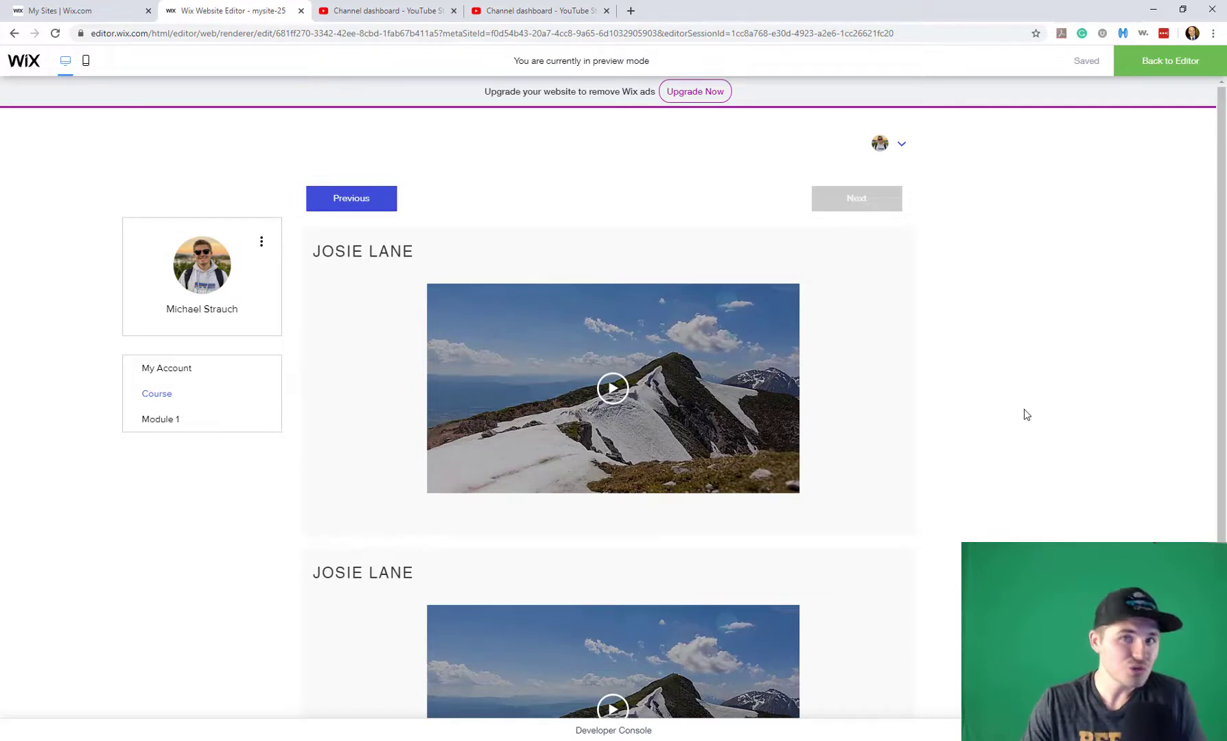